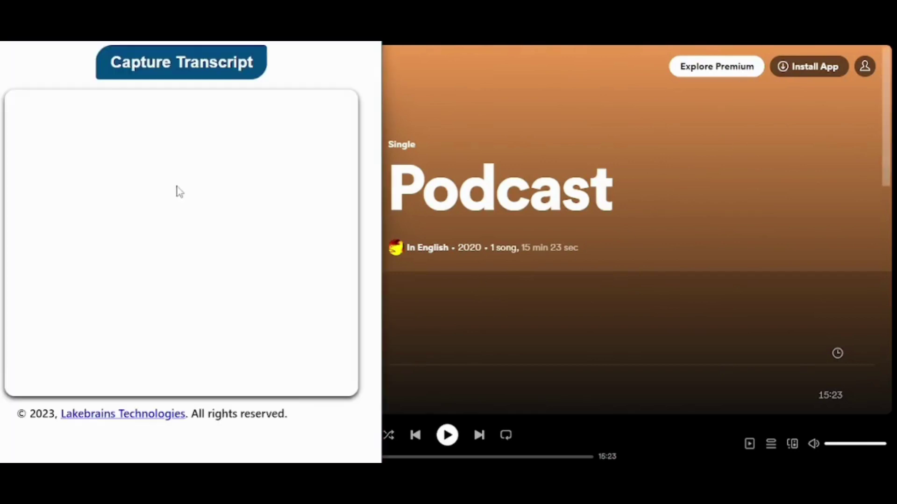
# Capture a transcript from the 'Podcast – Spotify' Chrome tab, sharing its tab audio
pyautogui.click(177, 63)
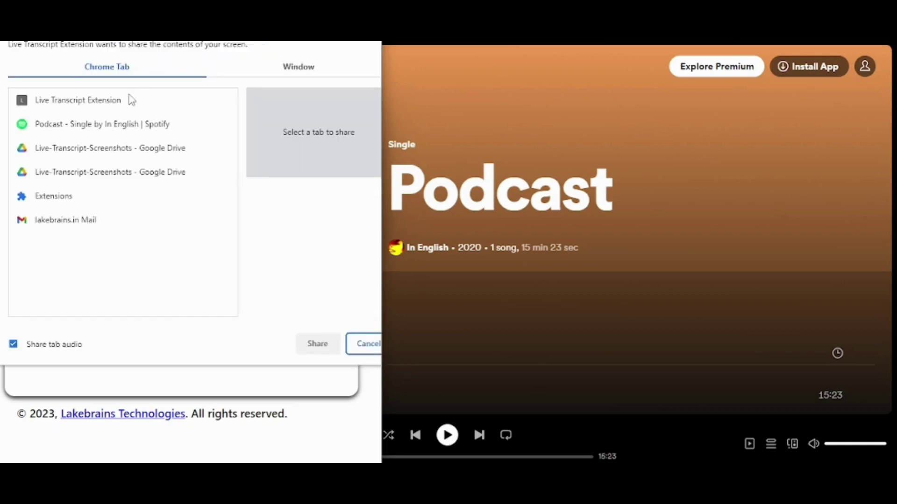
pyautogui.click(102, 126)
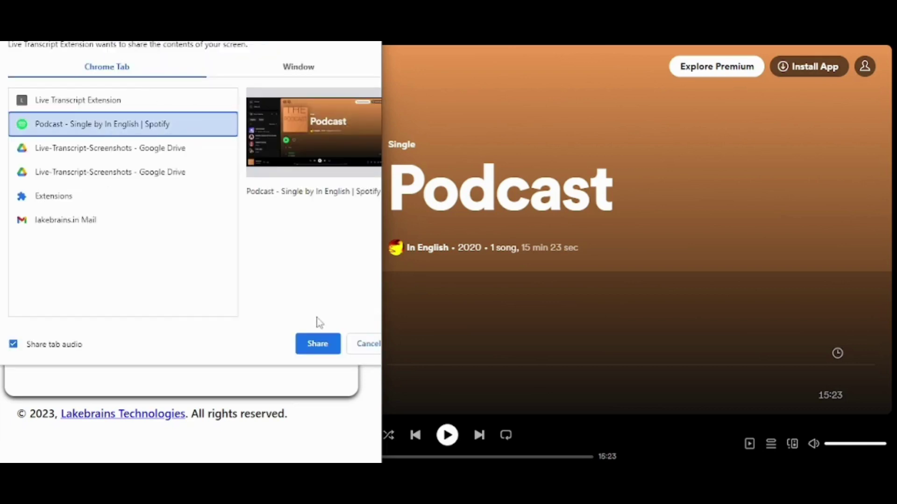
pyautogui.click(317, 342)
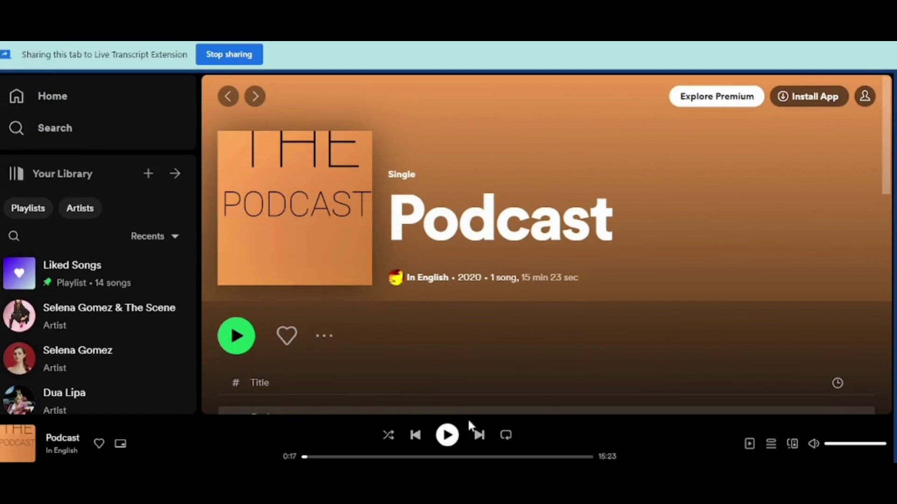
# Play the Spotify podcast until several Speaker lines are transcribed, then pause it
pyautogui.click(448, 435)
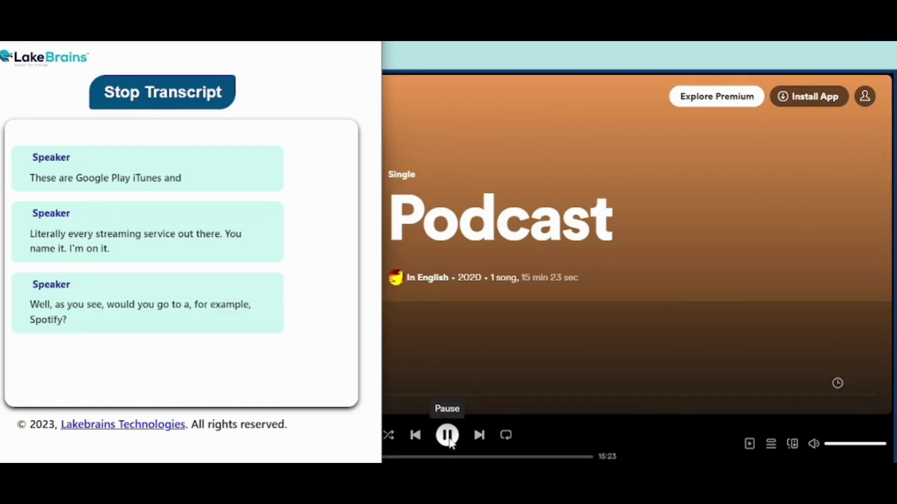
pyautogui.click(448, 435)
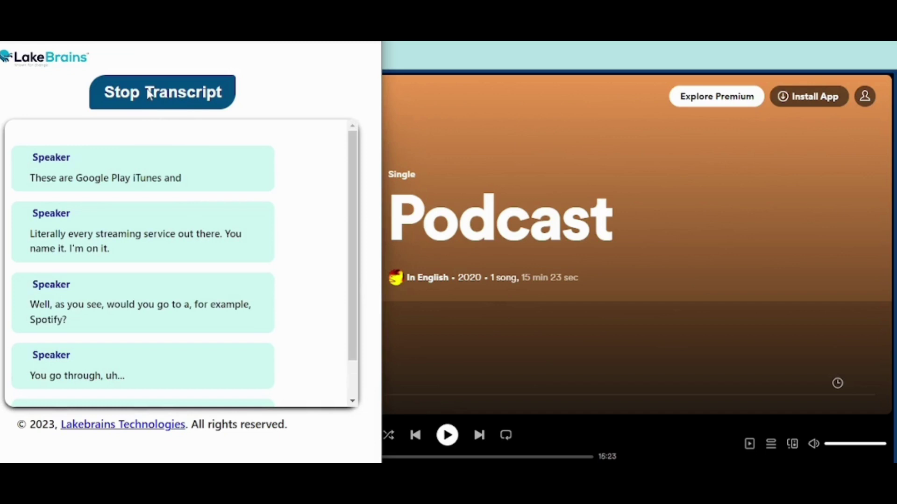
# End the podcast capture, save the transcript as a CSV document, and get its e-mail file link
pyautogui.click(178, 105)
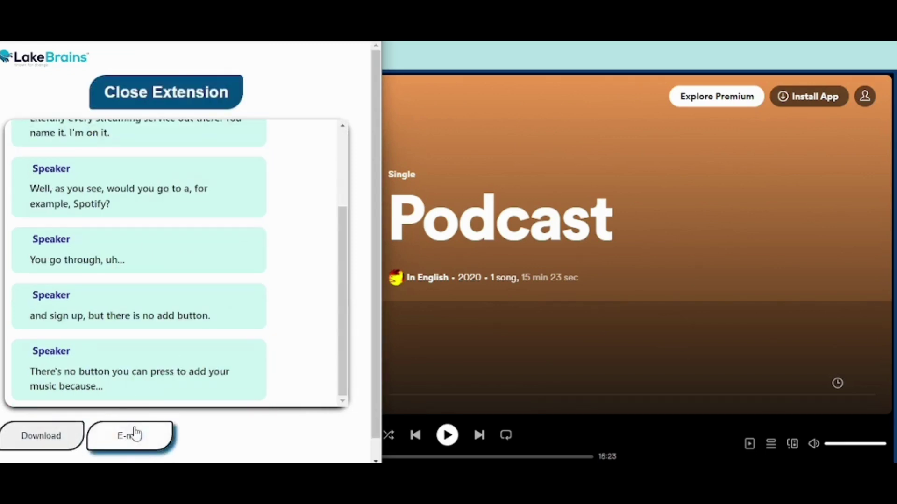
pyautogui.click(72, 435)
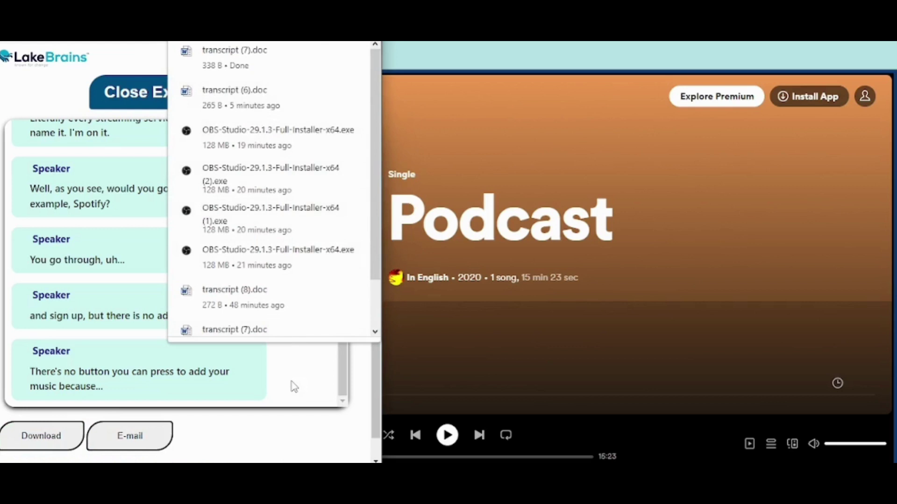
pyautogui.click(130, 437)
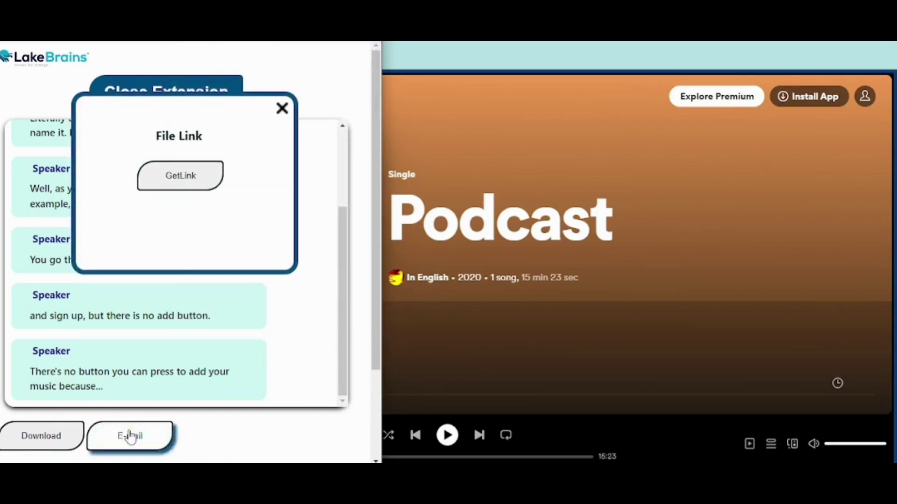
pyautogui.click(201, 174)
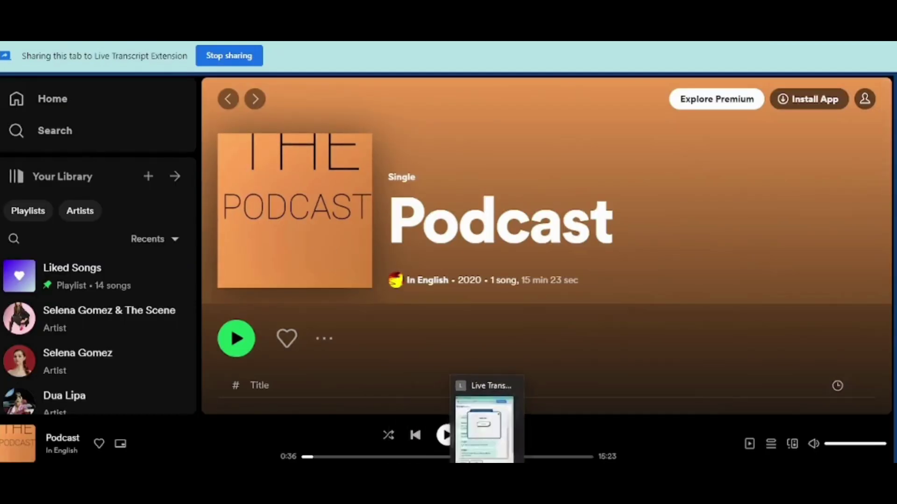
pyautogui.click(483, 428)
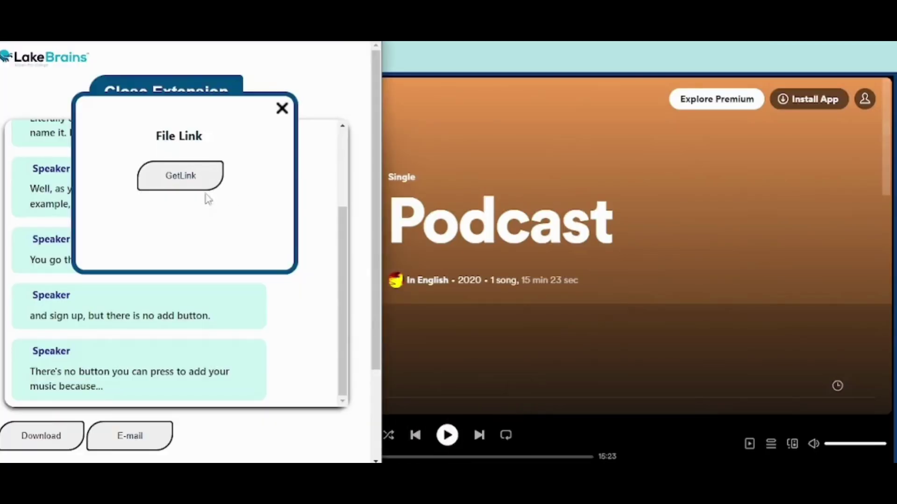
pyautogui.click(282, 110)
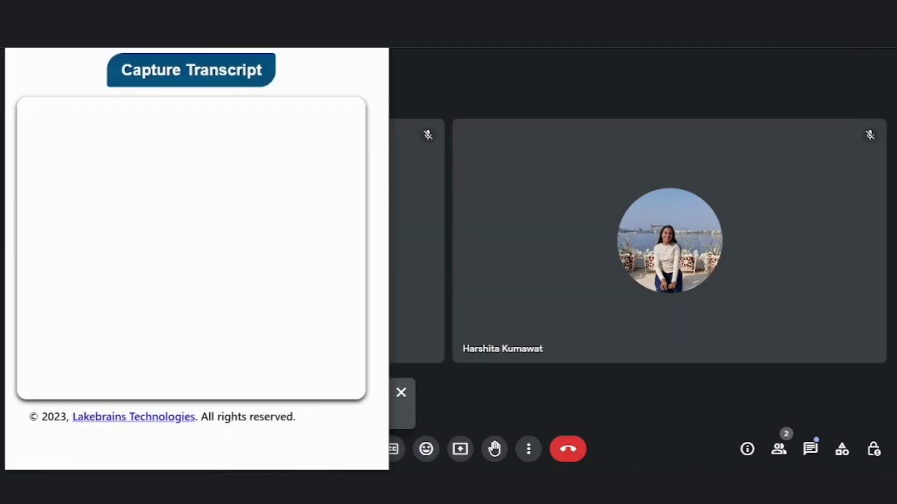
# Capture a new transcript from the Google Meet call tab, sharing its tab audio
pyautogui.click(196, 70)
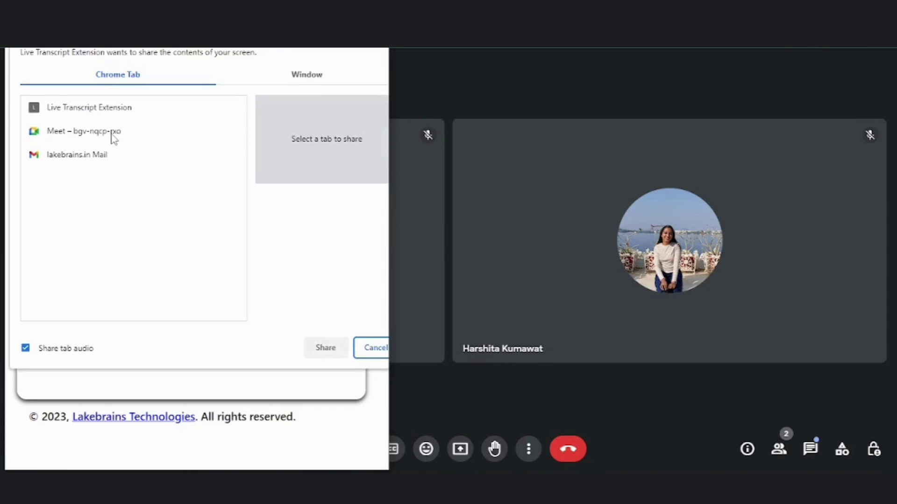
pyautogui.click(112, 138)
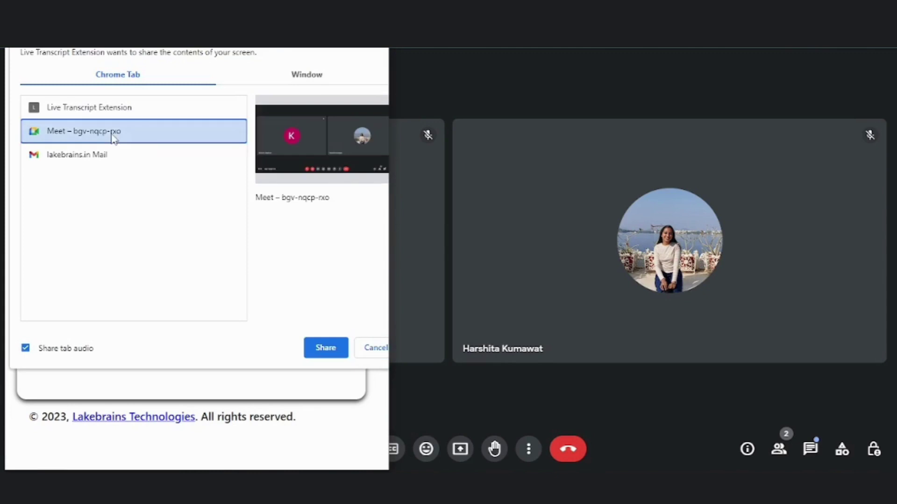
pyautogui.click(326, 348)
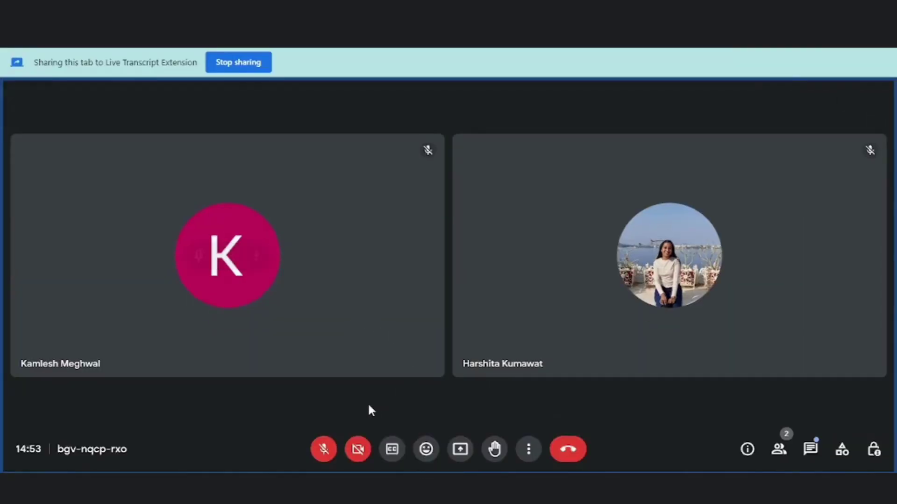
# Unmute the Meet mic and speak until Mic and Speaker lines appear, then mute
pyautogui.click(322, 449)
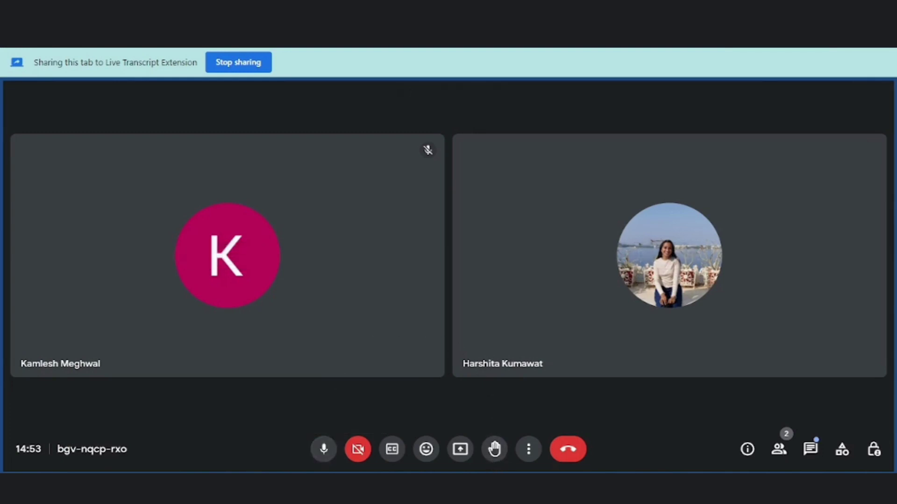
pyautogui.click(494, 430)
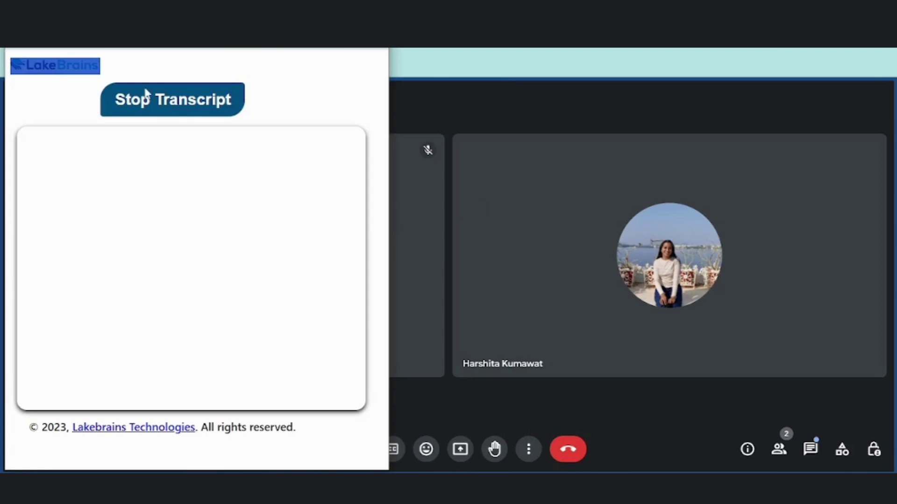
pyautogui.click(274, 300)
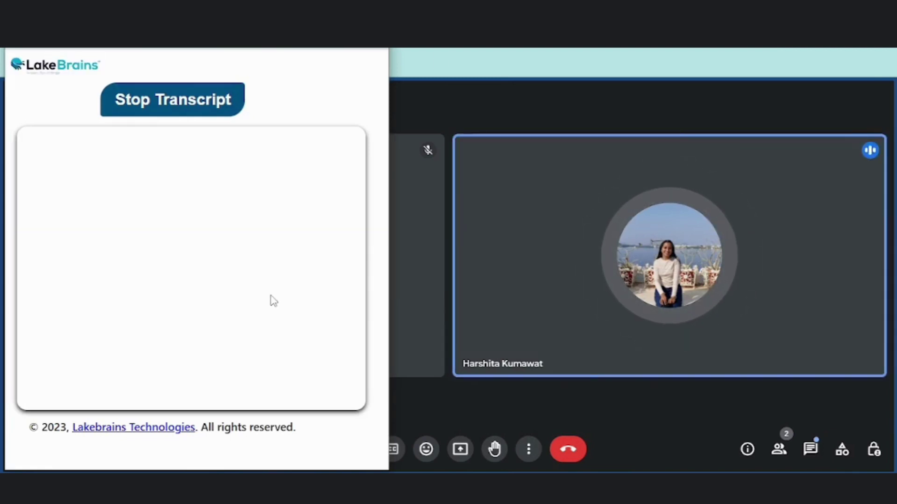
pyautogui.click(450, 401)
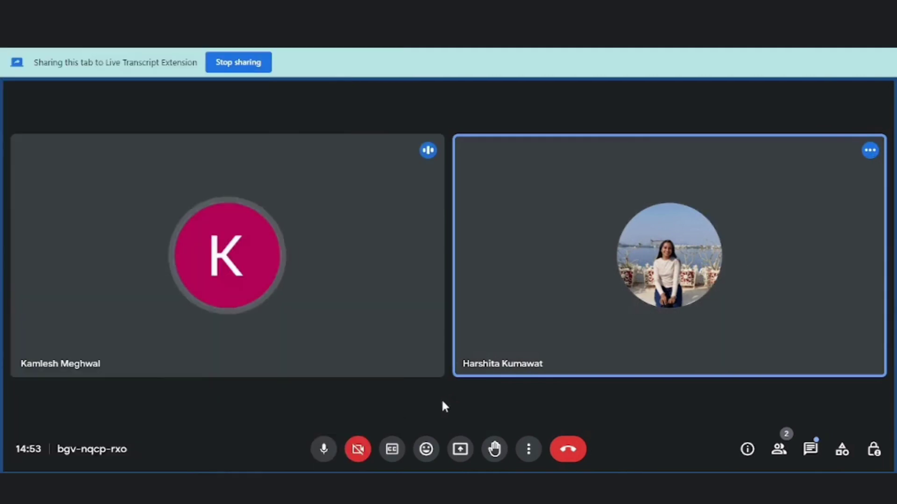
pyautogui.click(324, 451)
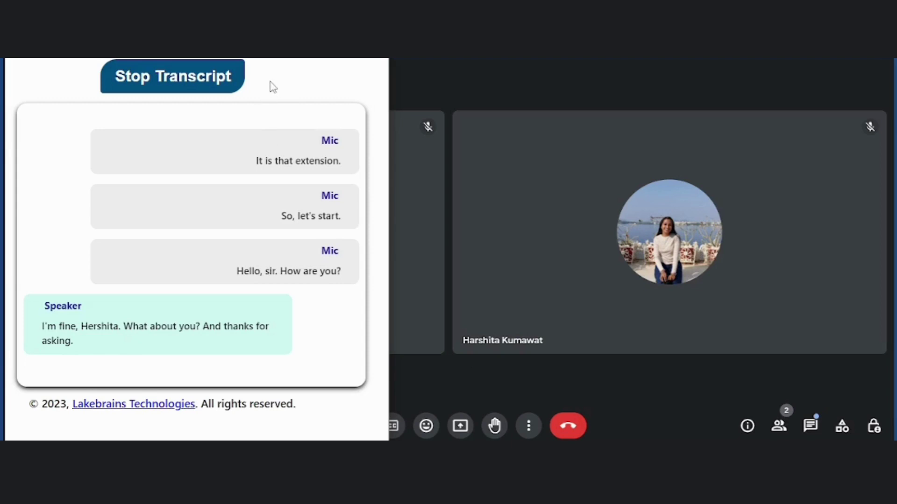
# End the meeting capture so the Download and E-mail buttons appear
pyautogui.click(200, 79)
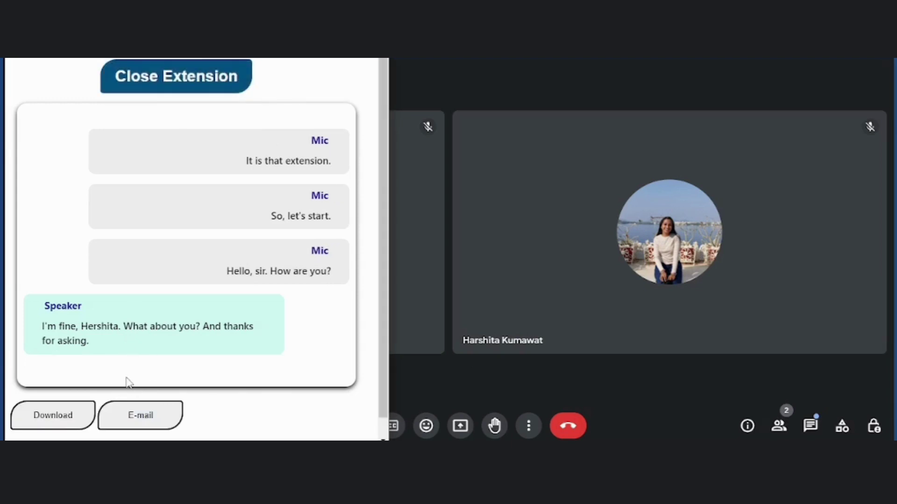
pyautogui.scroll(-1, 129, 376)
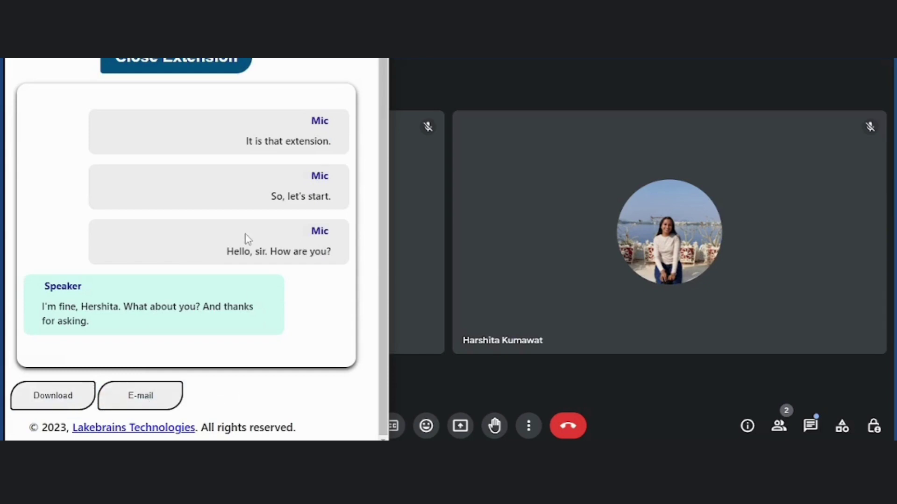
pyautogui.scroll(1, 249, 240)
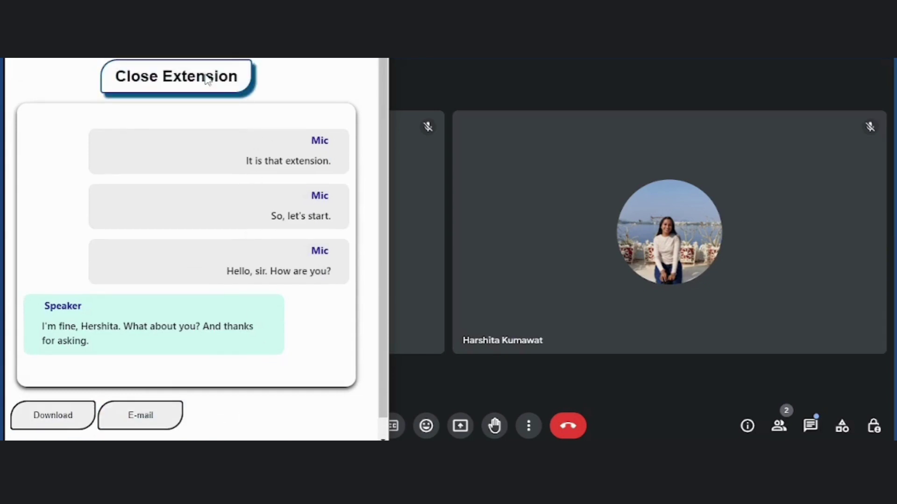